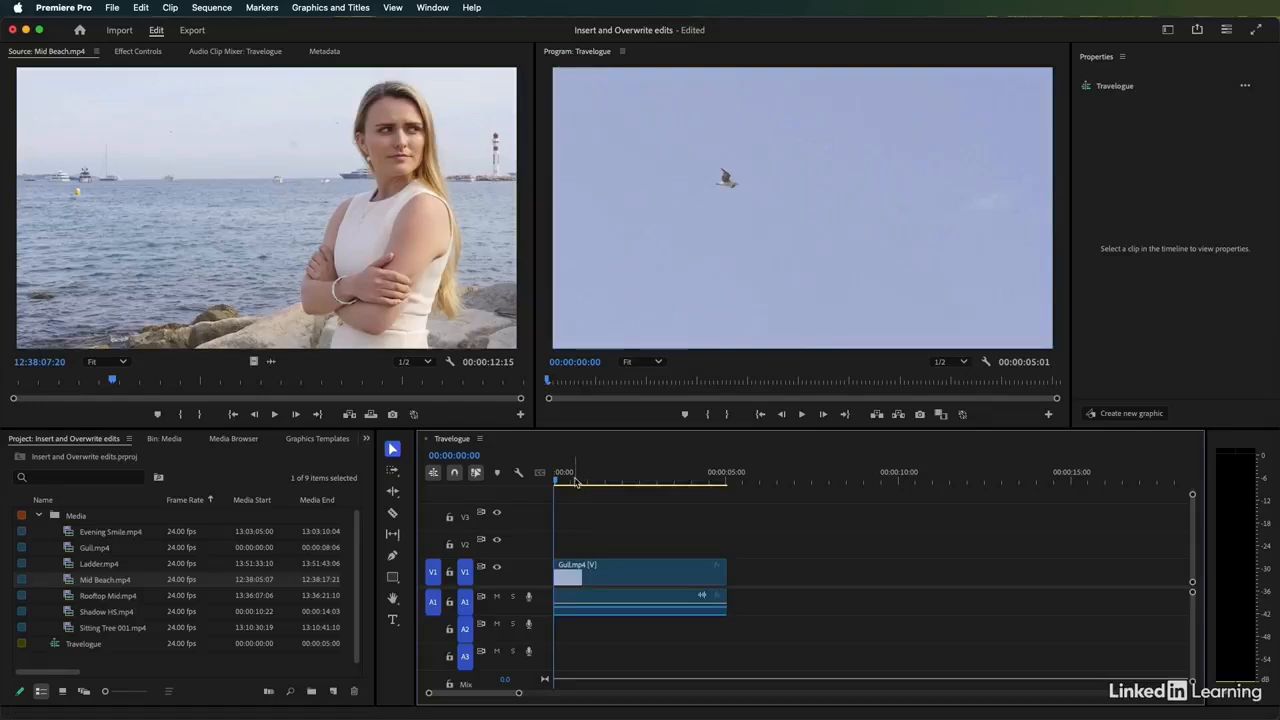
Mark an In point at 12:38:07:22 and an Out point at 12:38:12:14 on the Mid Beach.mp4 source clip.
{"action": "left_click_drag", "start_coordinate": [588, 480], "coordinate": [561, 481]}
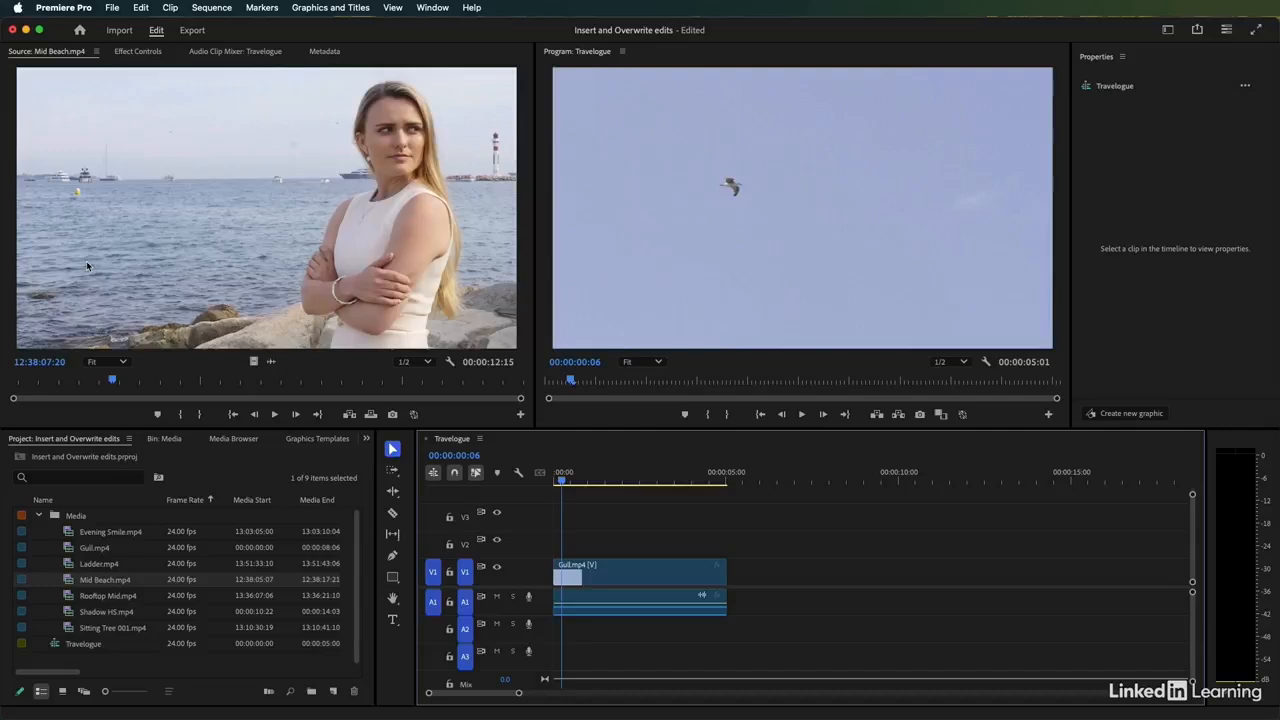
{"action": "left_click", "coordinate": [124, 277]}
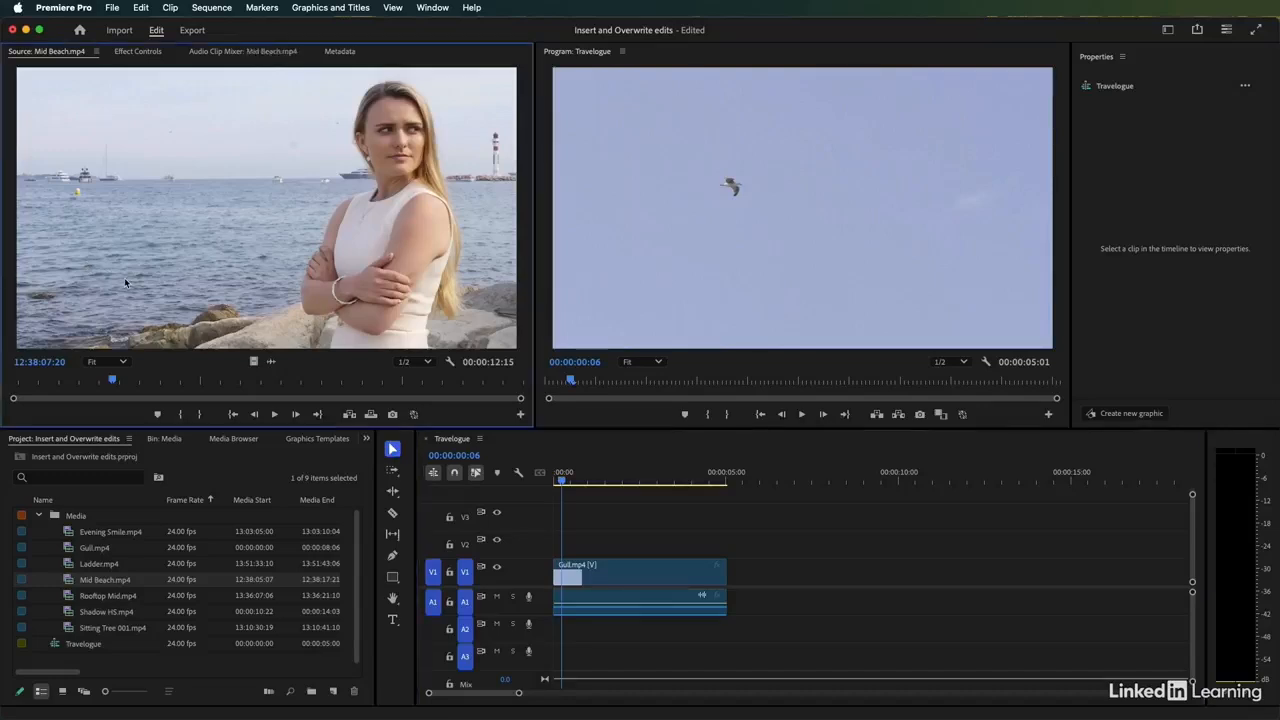
{"action": "mouse_move", "coordinate": [115, 381]}
{"action": "left_mouse_down"}
{"action": "mouse_move", "coordinate": [80, 383]}
{"action": "mouse_move", "coordinate": [425, 378]}
{"action": "mouse_move", "coordinate": [107, 381]}
{"action": "left_mouse_up"}
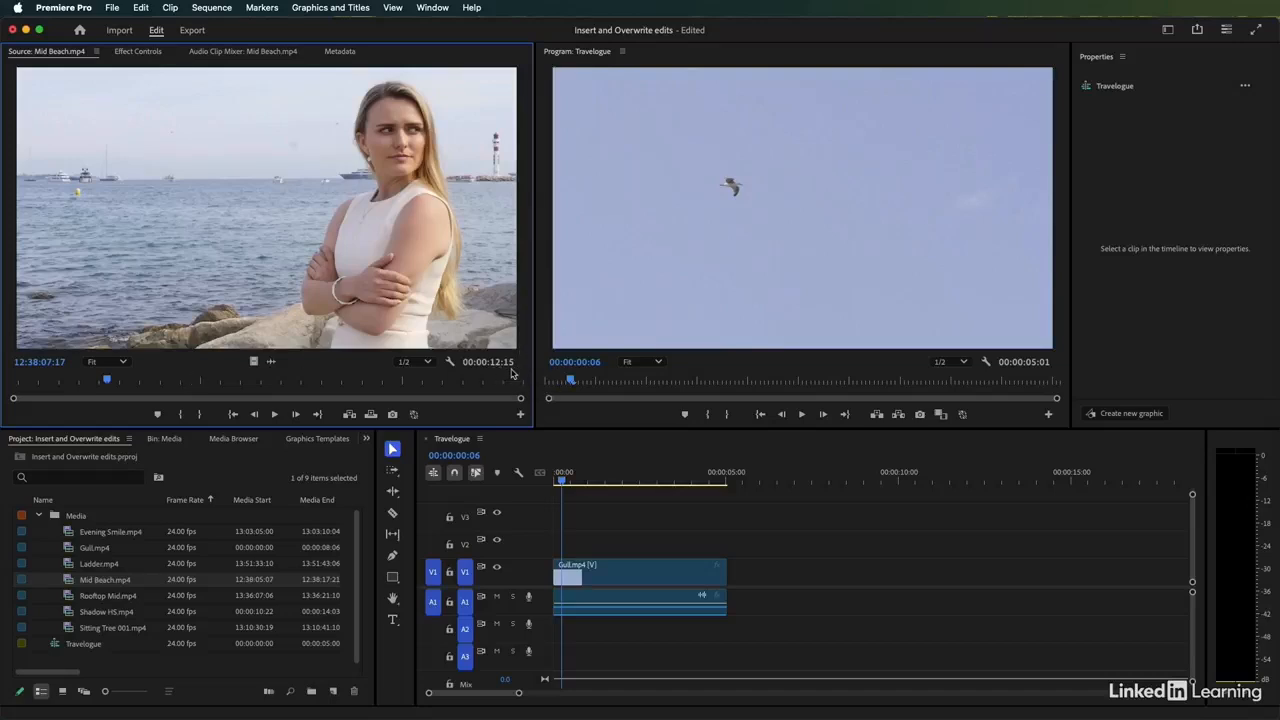
{"action": "left_click", "coordinate": [116, 381]}
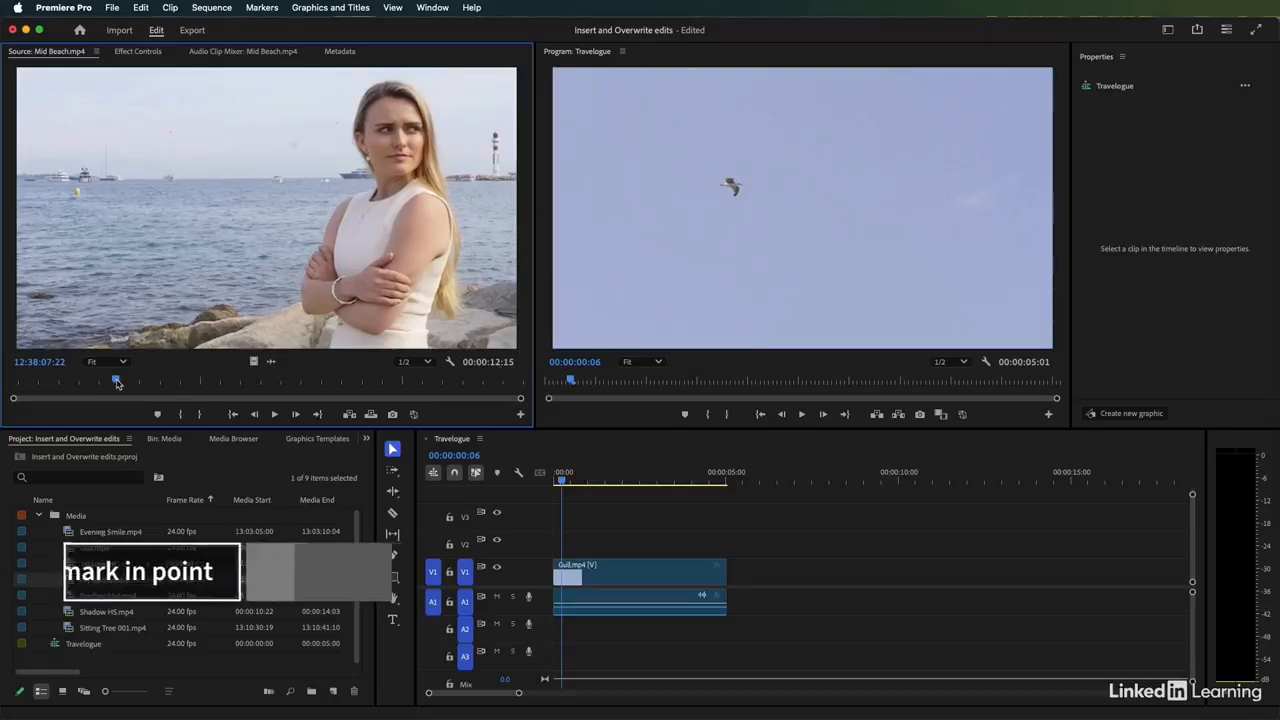
{"action": "key", "text": "i"}
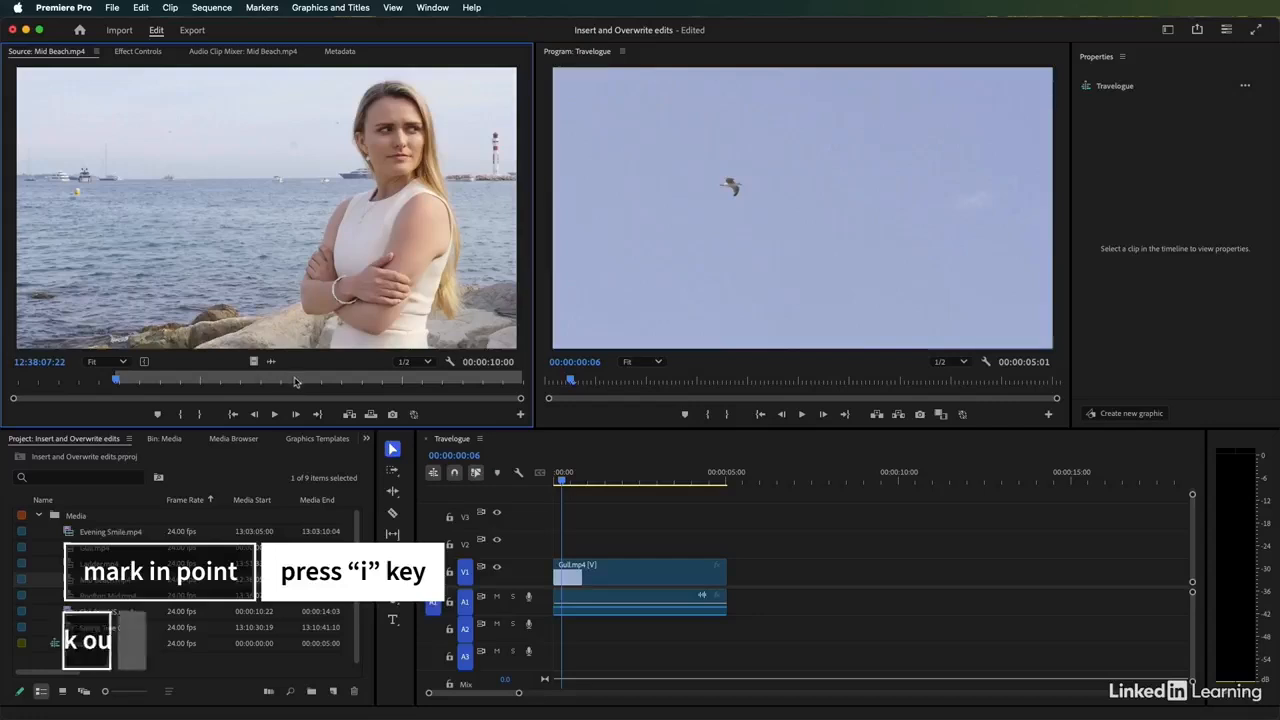
{"action": "left_click", "coordinate": [303, 381]}
{"action": "key", "text": "o"}
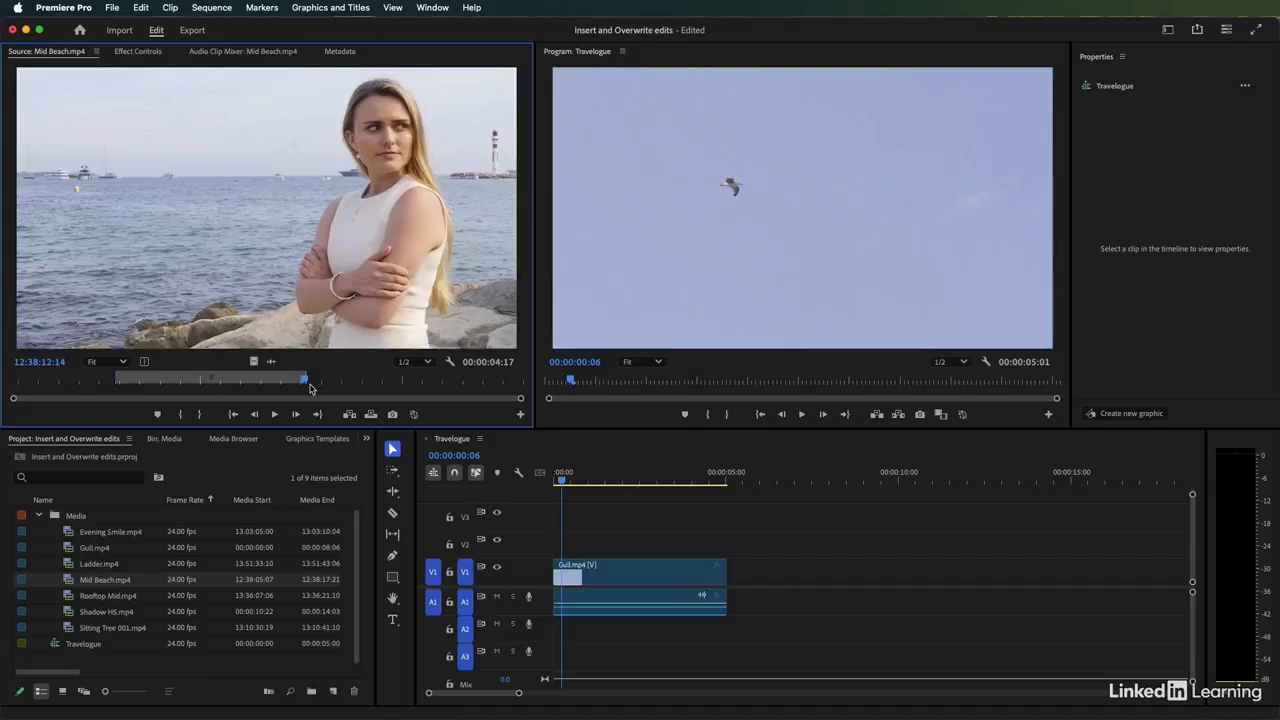
Mark an In point in the Travelogue sequence at the end of the Gull.mp4 clip, at 00:00:05:01.
{"action": "left_click", "coordinate": [607, 479]}
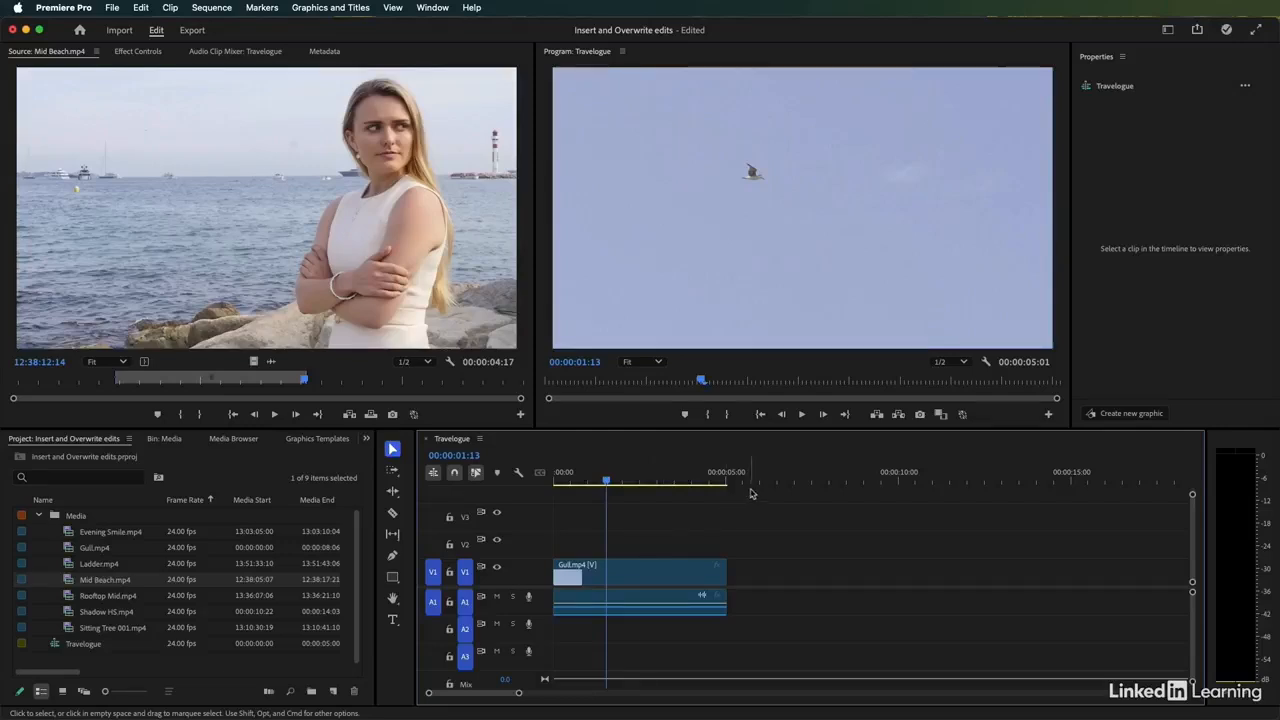
{"action": "left_click", "coordinate": [750, 479]}
{"action": "left_click_drag", "start_coordinate": [750, 479], "coordinate": [708, 487]}
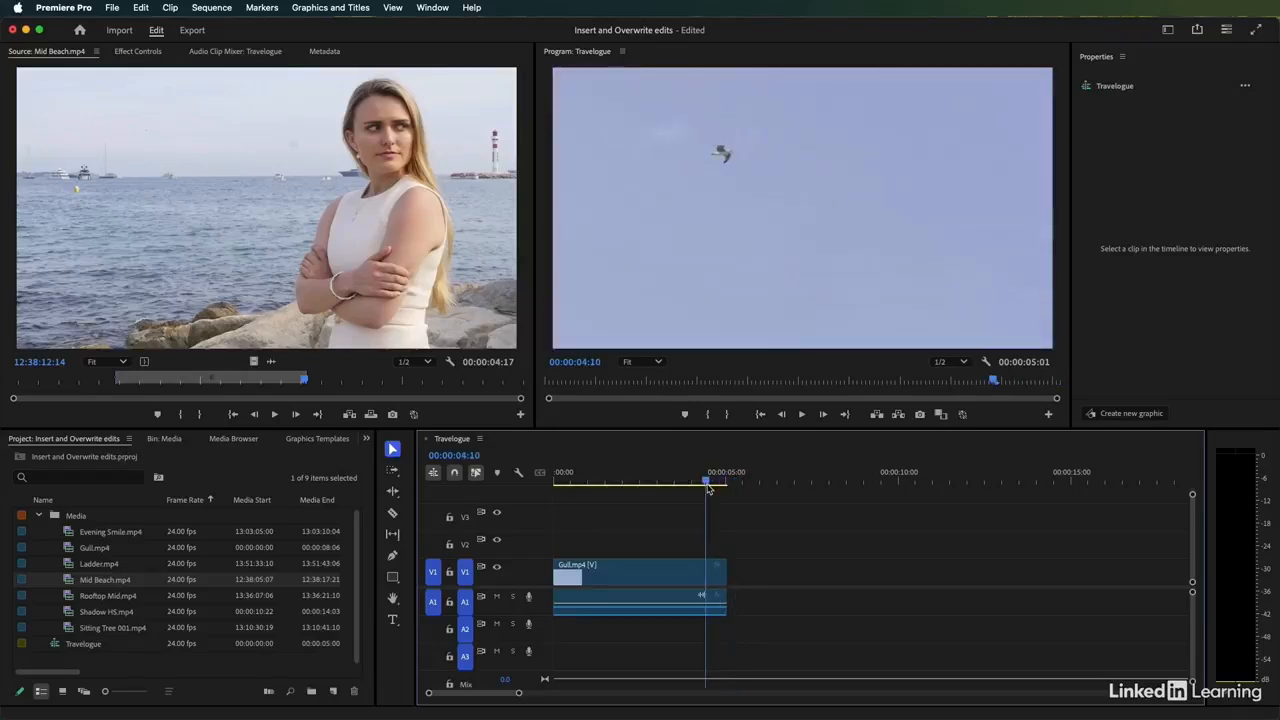
{"action": "key", "text": "Up"}
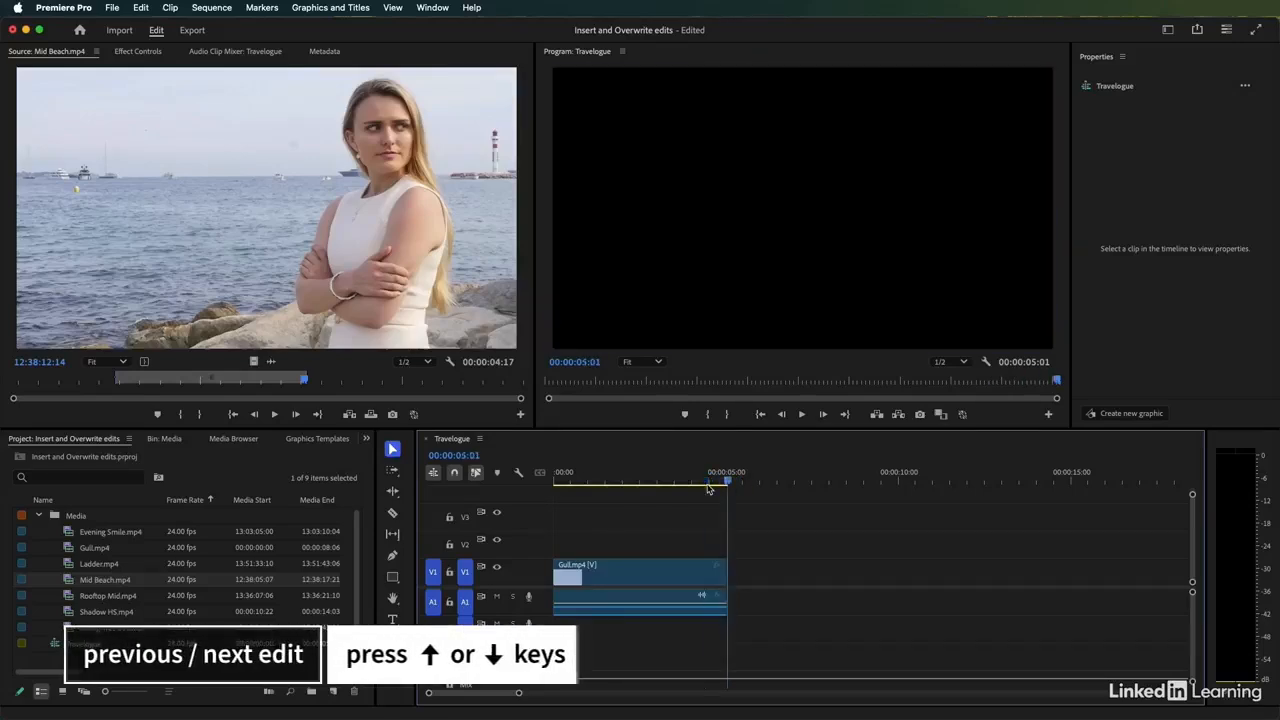
{"action": "key", "text": "Down"}
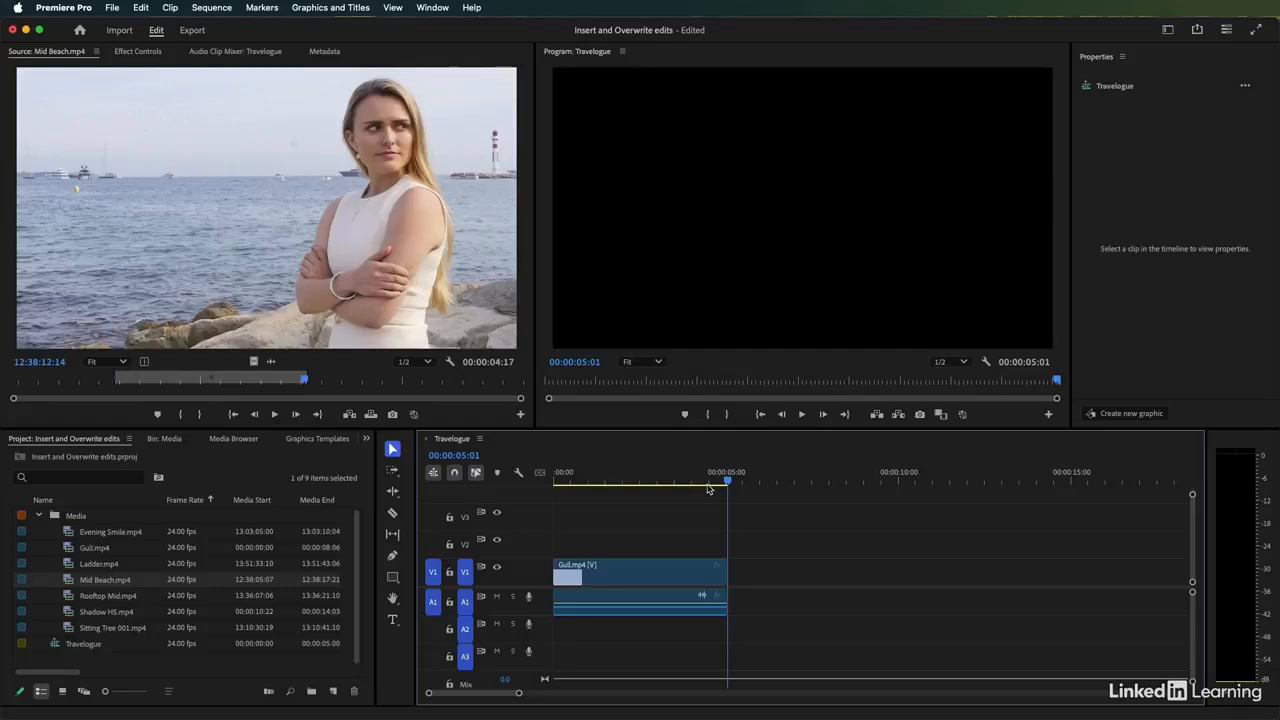
{"action": "key", "text": "i"}
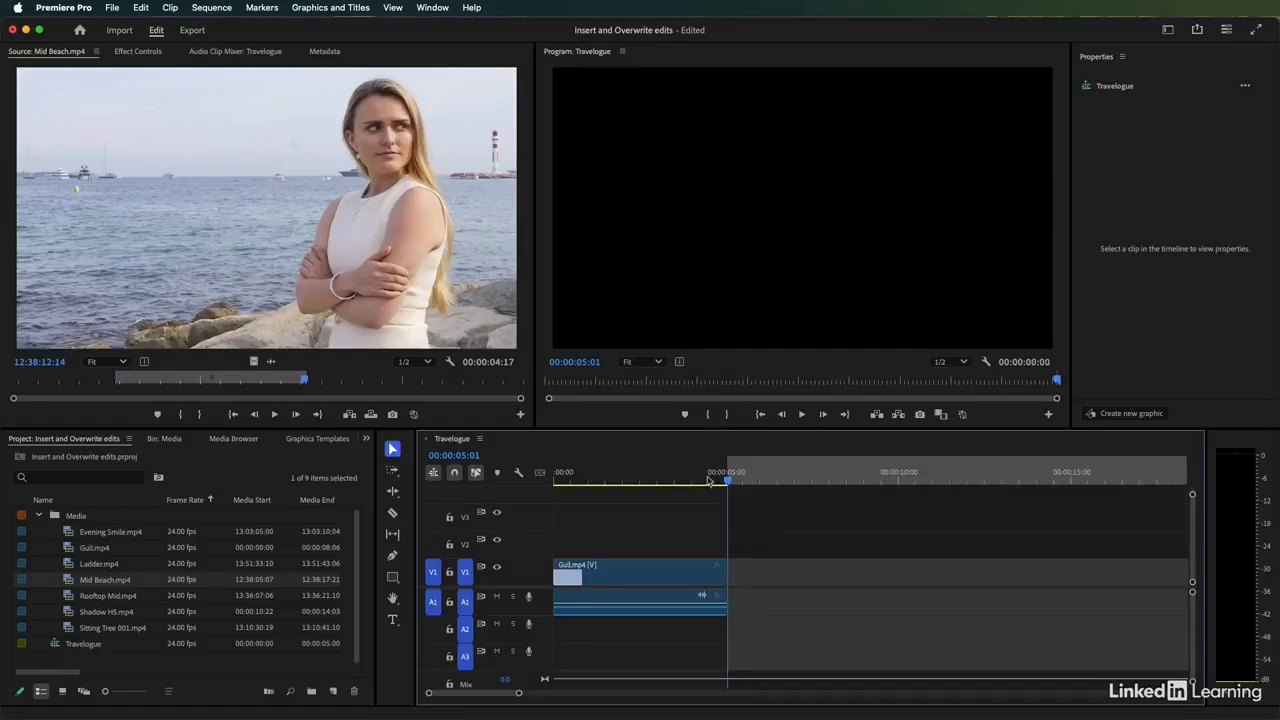
Overwrite-edit the marked Mid Beach.mp4 section at the sequence In point, and return the sequence playhead to the start of that clip.
{"action": "left_click", "coordinate": [645, 484]}
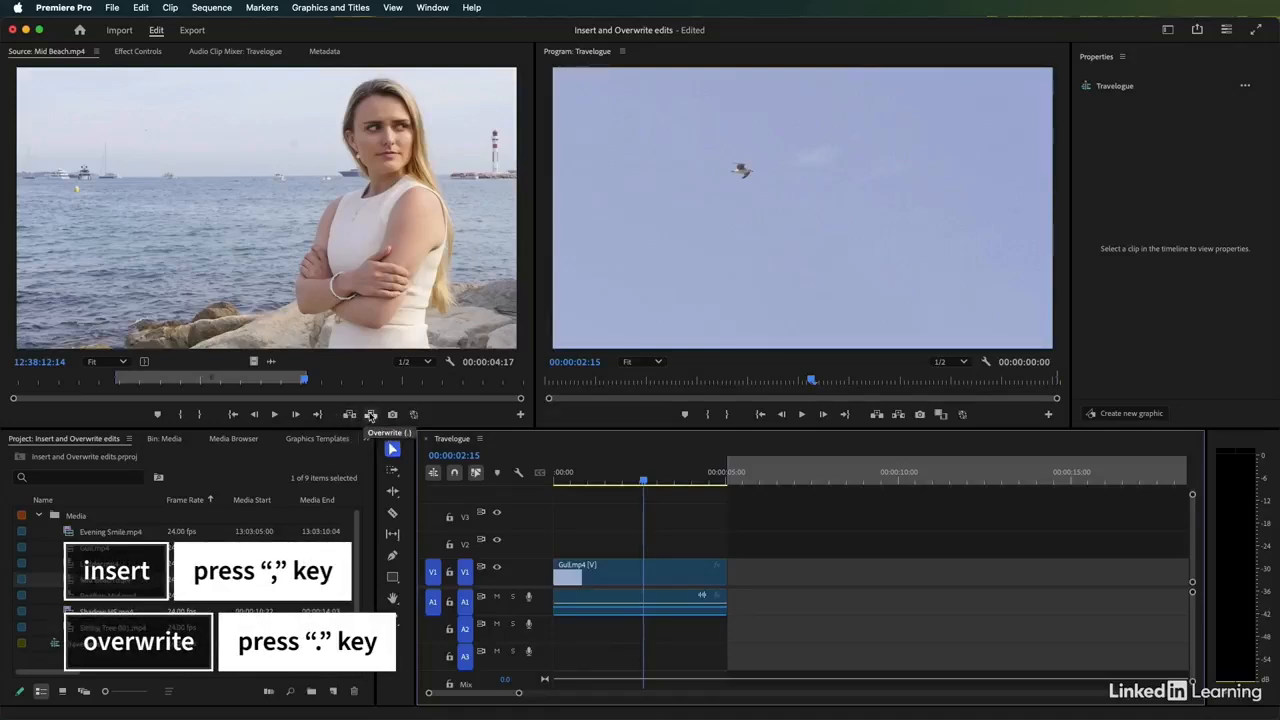
{"action": "left_click", "coordinate": [371, 414]}
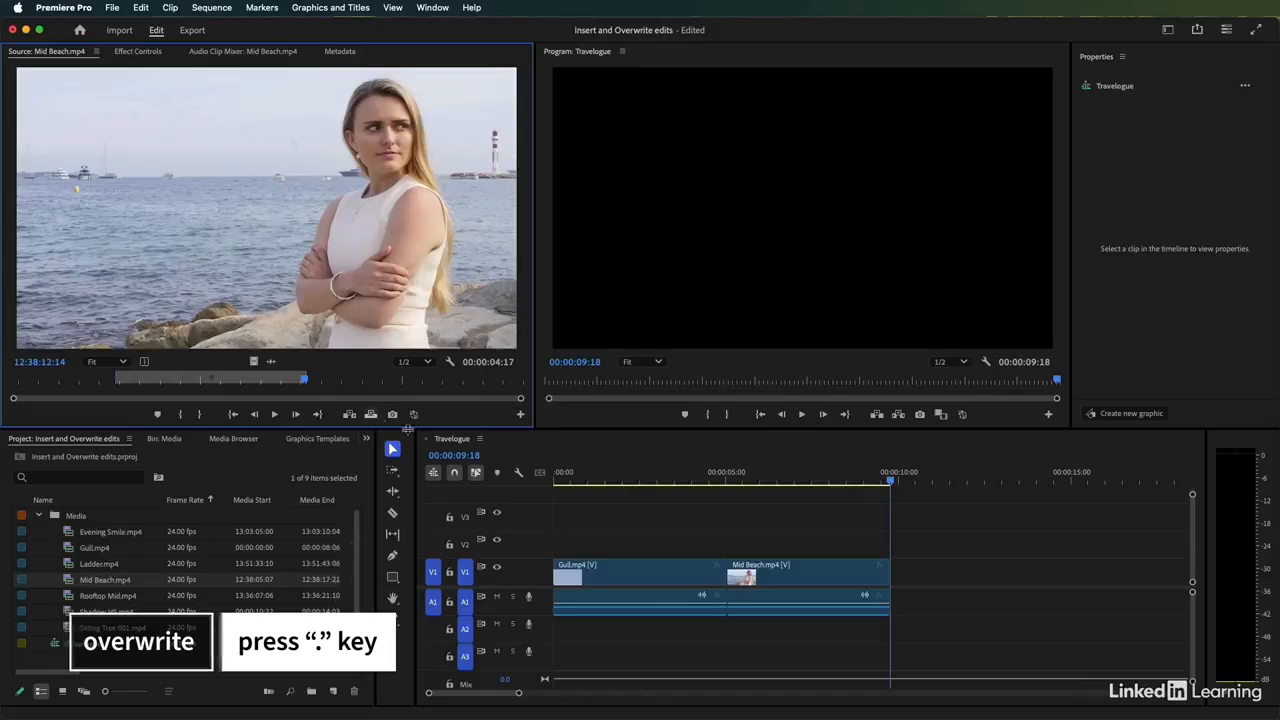
{"action": "key", "text": "shift+i"}
{"action": "left_click", "coordinate": [790, 637]}
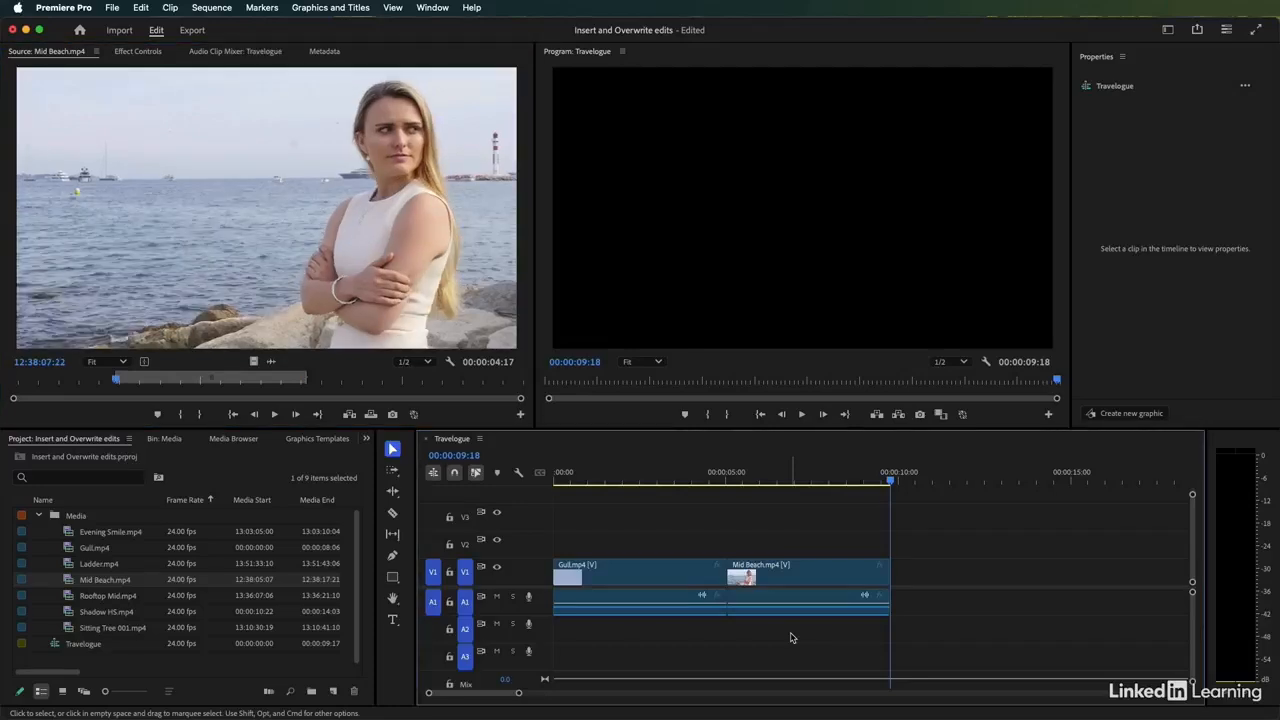
{"action": "key", "text": "Up"}
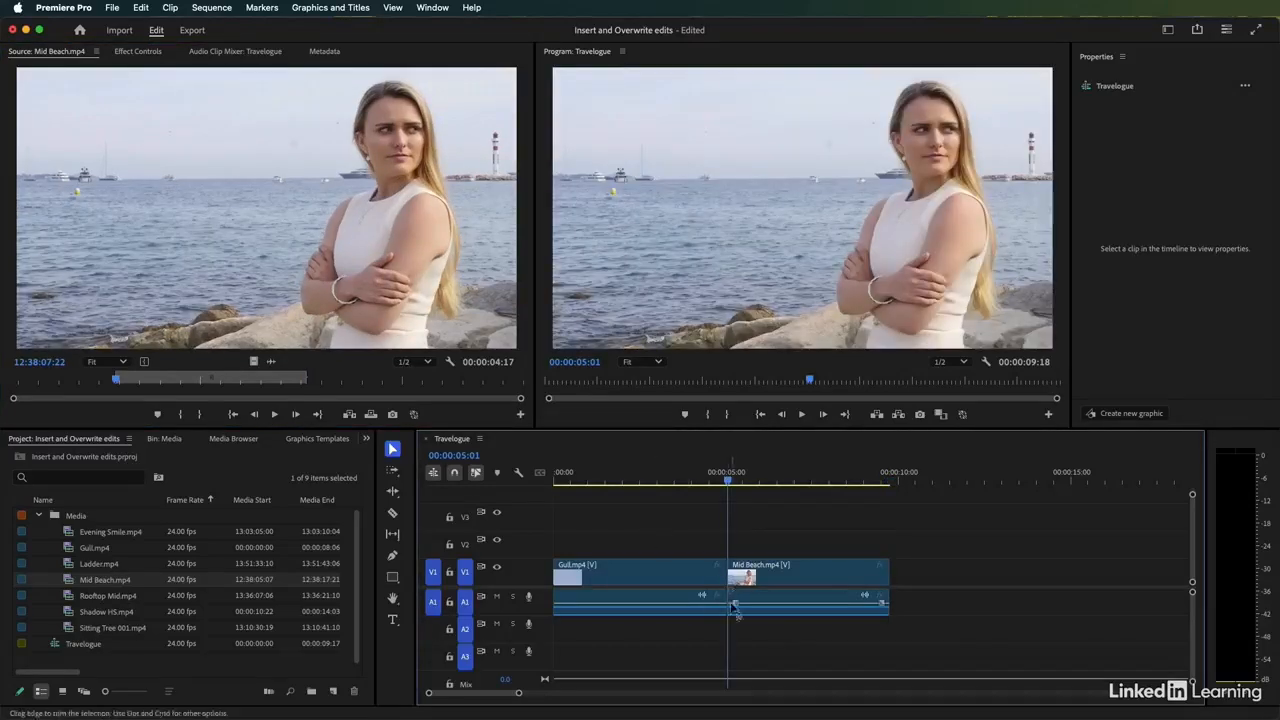
Open Shadow HS.mp4 as the source clip and mark its In point at 00:00:11:14 and Out point at 00:00:13:14.
{"action": "double_click", "coordinate": [68, 613]}
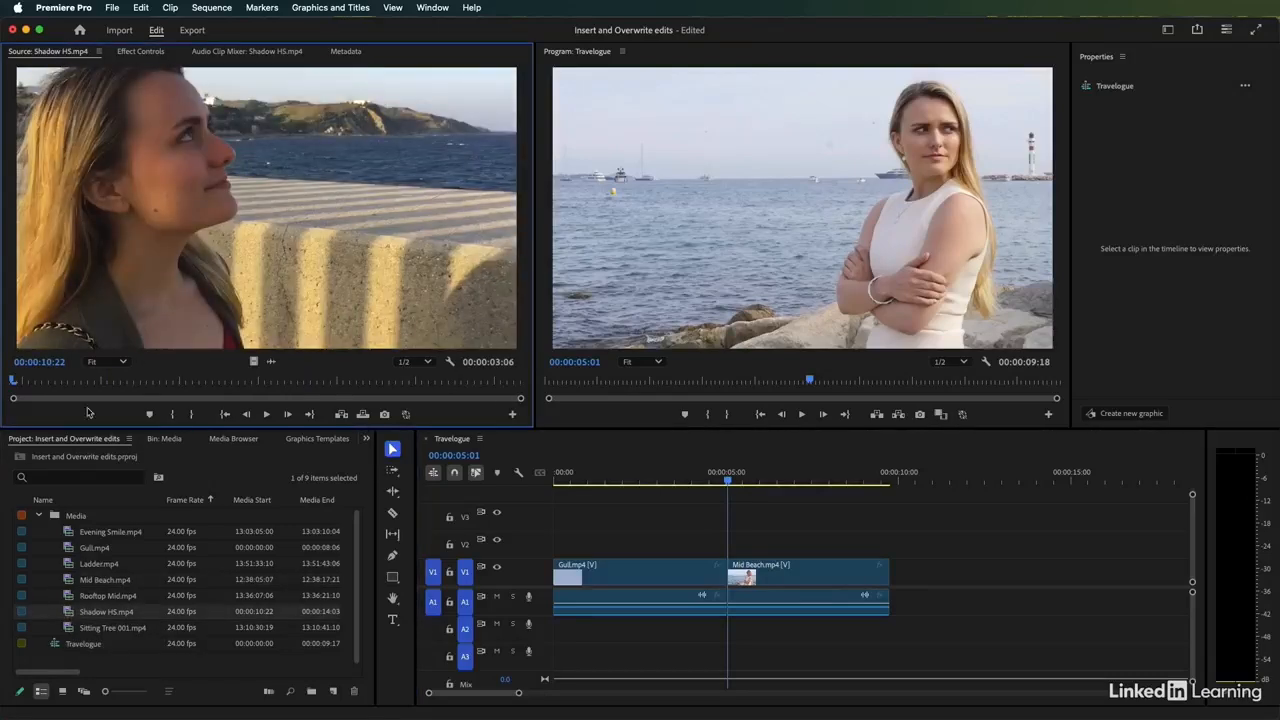
{"action": "left_click", "coordinate": [116, 381]}
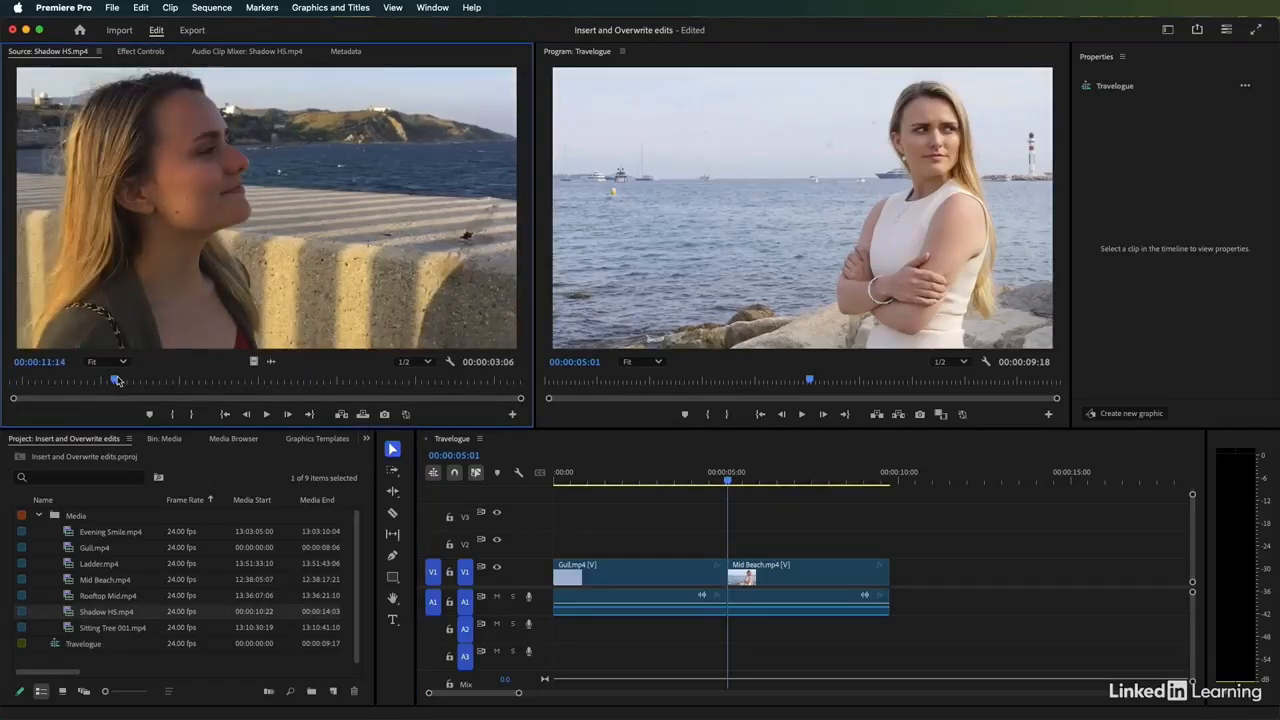
{"action": "key", "text": "i"}
{"action": "left_click", "coordinate": [287, 381]}
{"action": "key", "text": "o"}
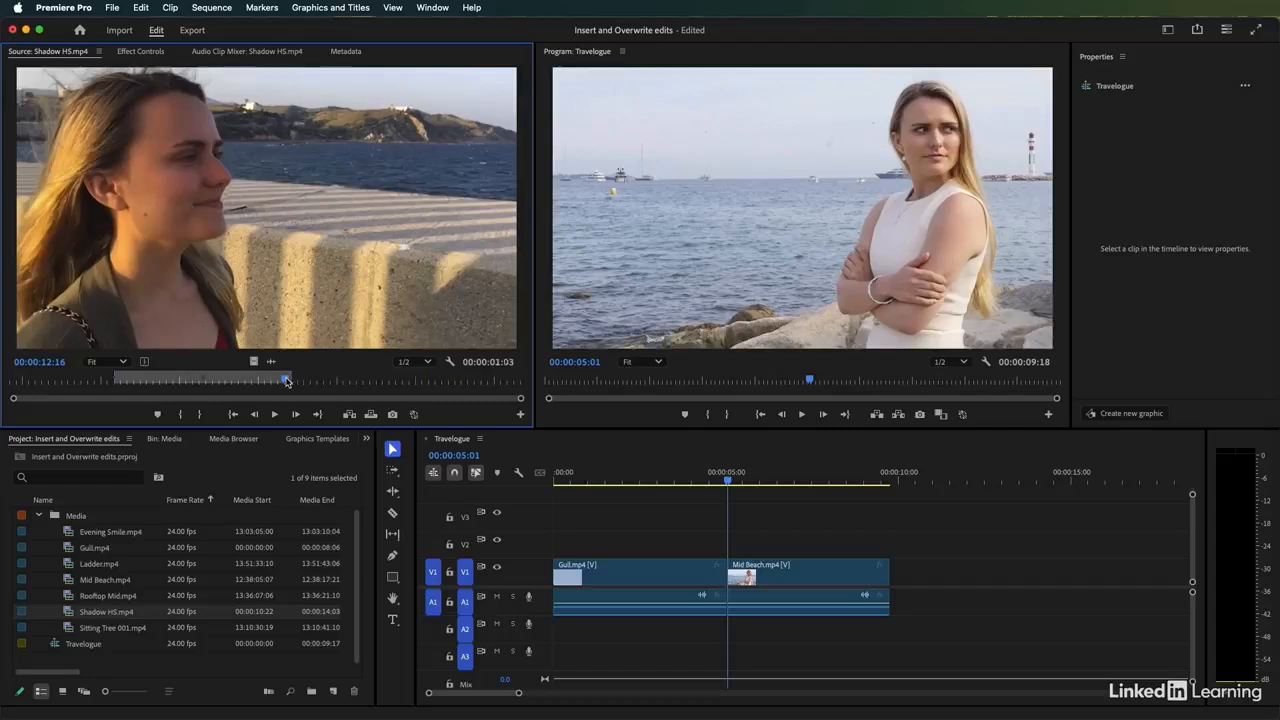
{"action": "left_click", "coordinate": [431, 381]}
{"action": "key", "text": "o"}
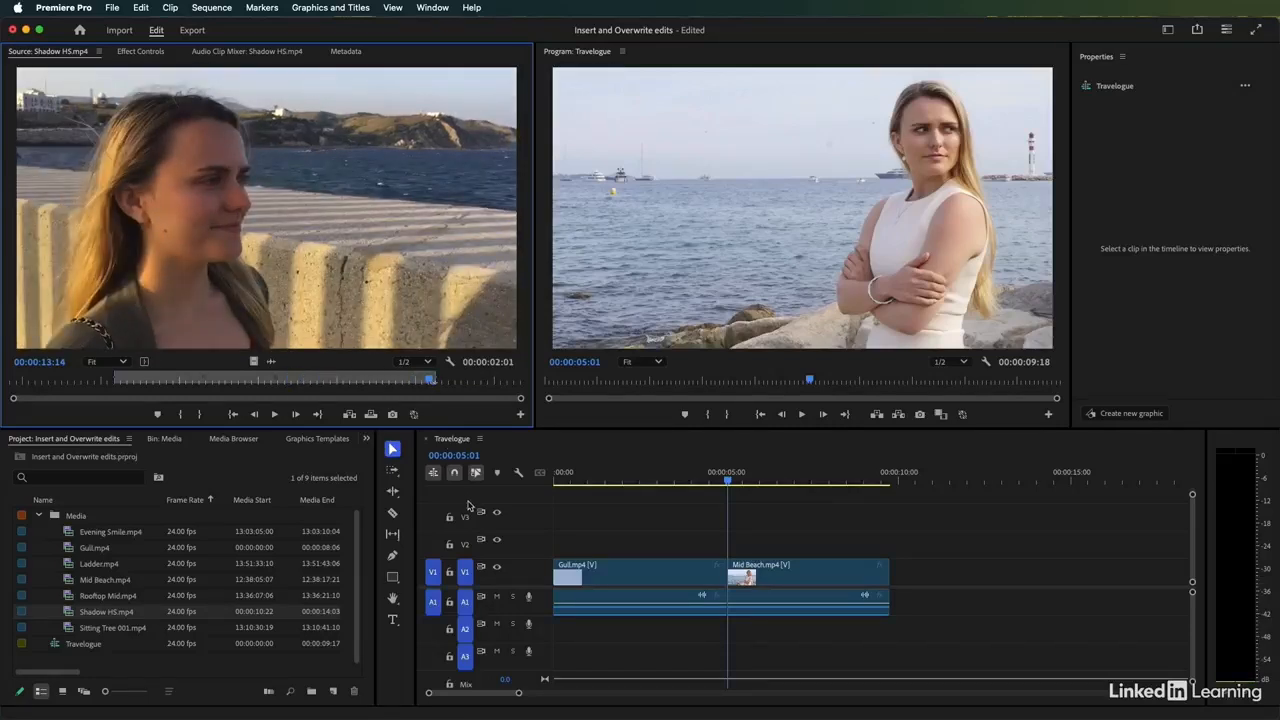
Try routing the source video patch to track V2, and return it to track V1.
{"action": "left_click", "coordinate": [432, 568]}
{"action": "left_click_drag", "start_coordinate": [437, 578], "coordinate": [437, 555]}
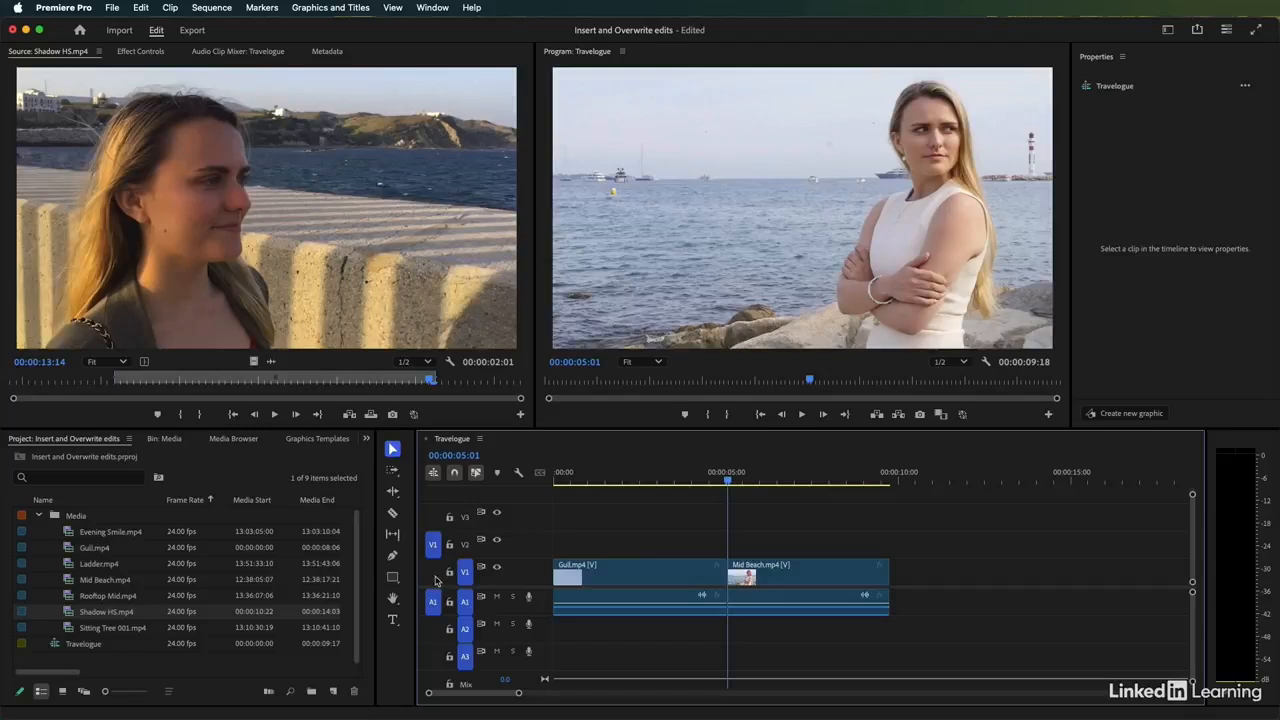
{"action": "left_click", "coordinate": [436, 578]}
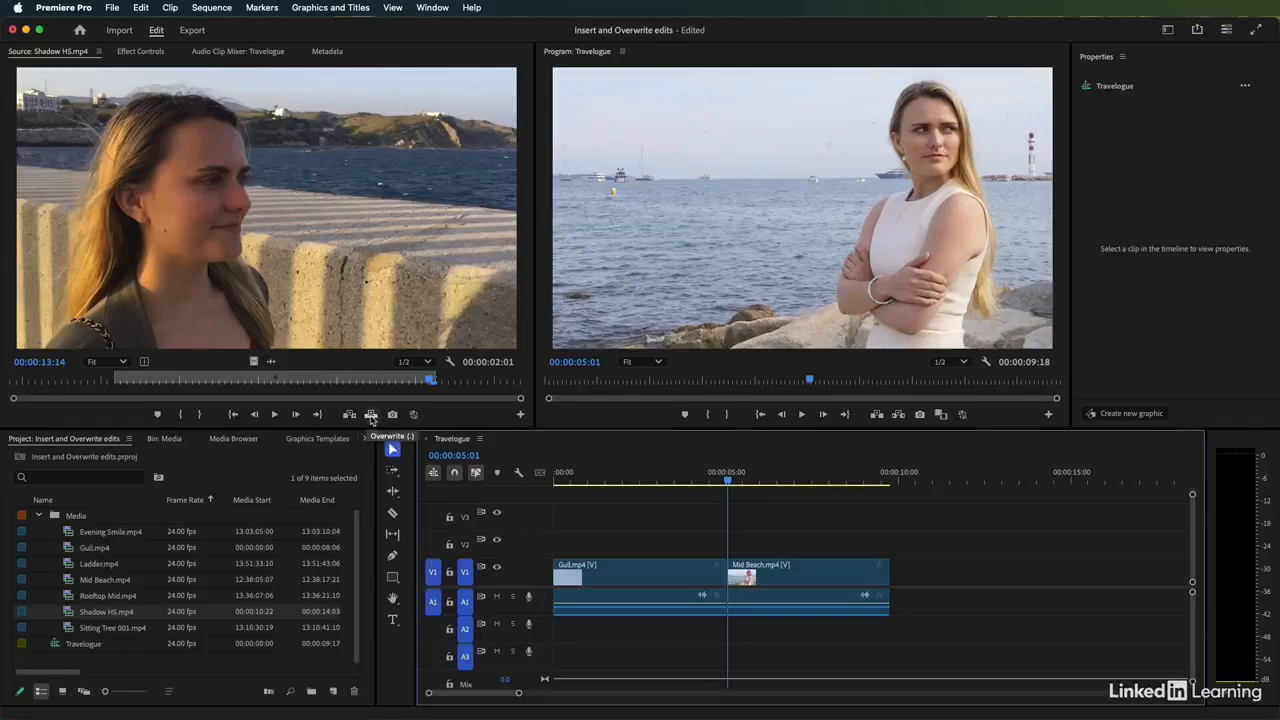
Try an overwrite edit of the marked Shadow HS.mp4 section at the start of Mid Beach.mp4, and undo it.
{"action": "left_click", "coordinate": [371, 414]}
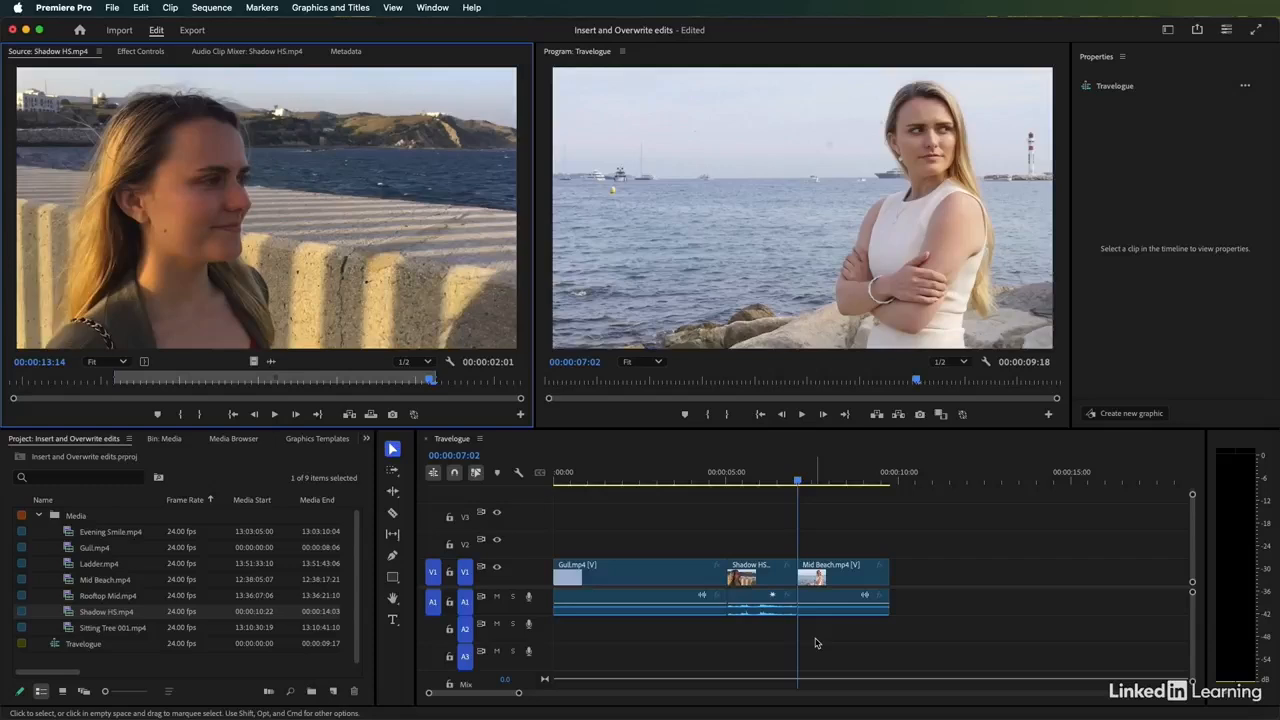
{"action": "key", "text": "super+z"}
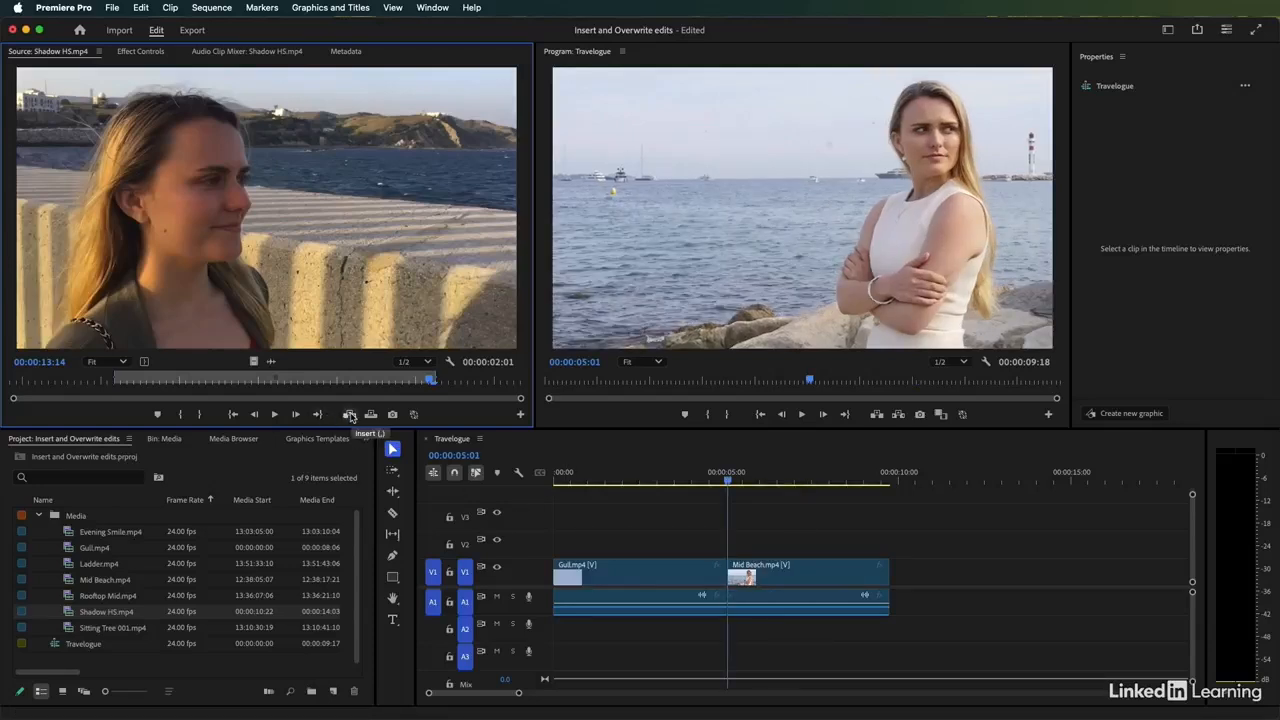
Insert the marked Shadow HS.mp4 section between the Gull.mp4 and Mid Beach.mp4 clips with an insert edit.
{"action": "left_click", "coordinate": [349, 414]}
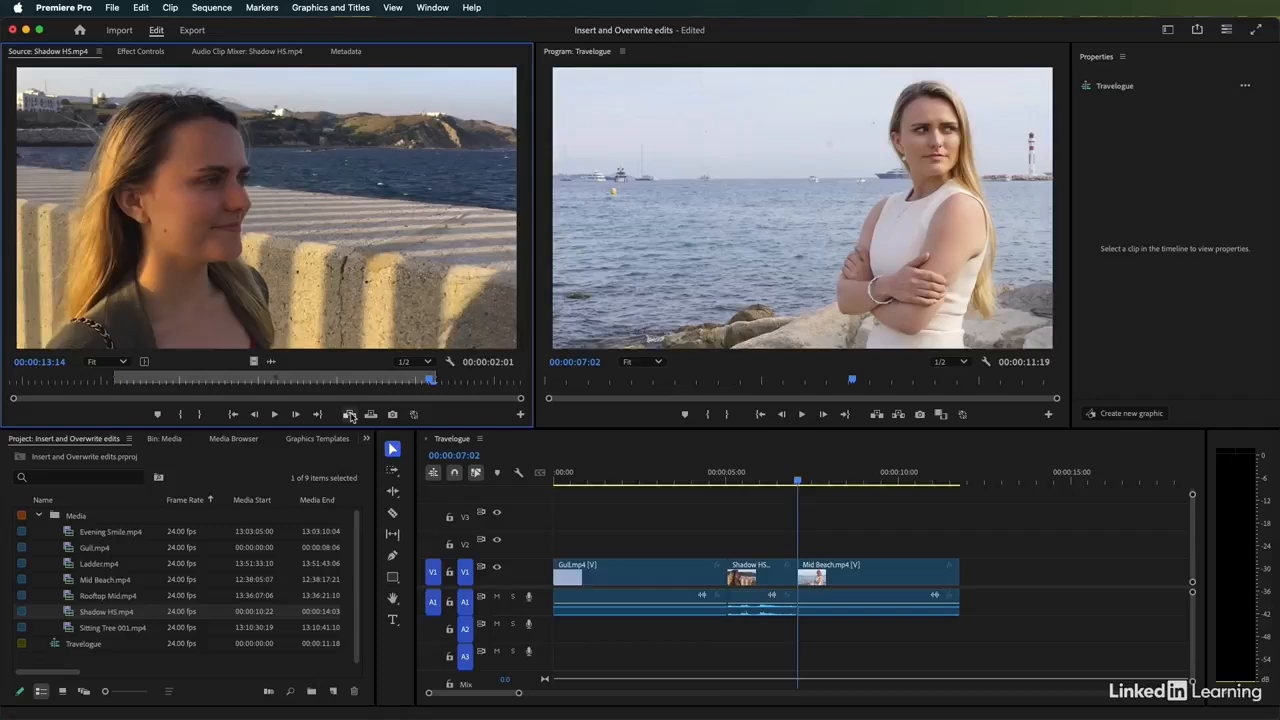